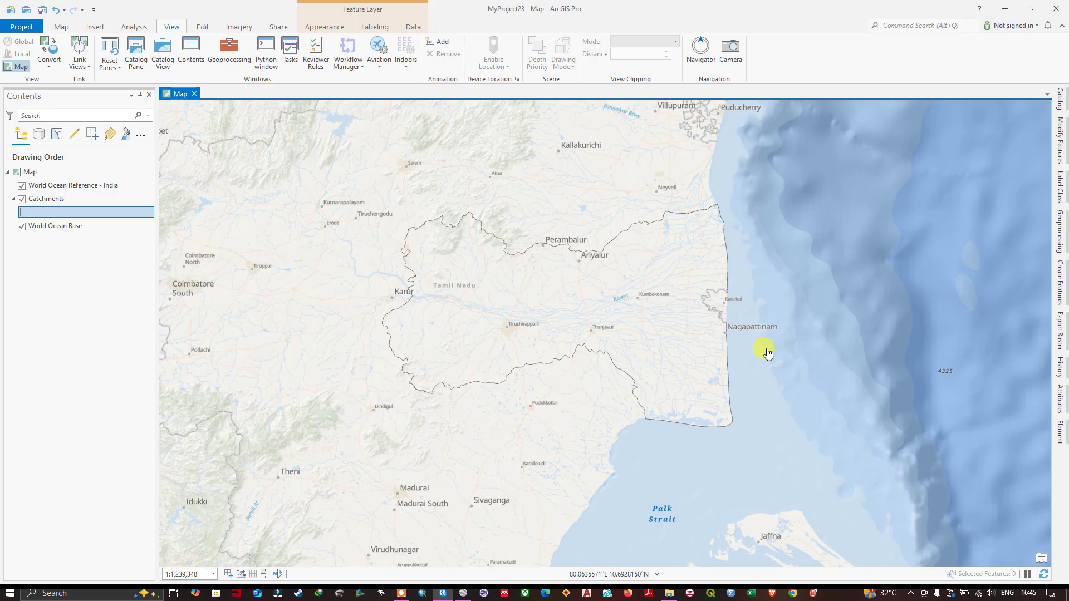
Step: Inspect the catchment polygon's attributes in its pop-up, then close it
click(521, 306)
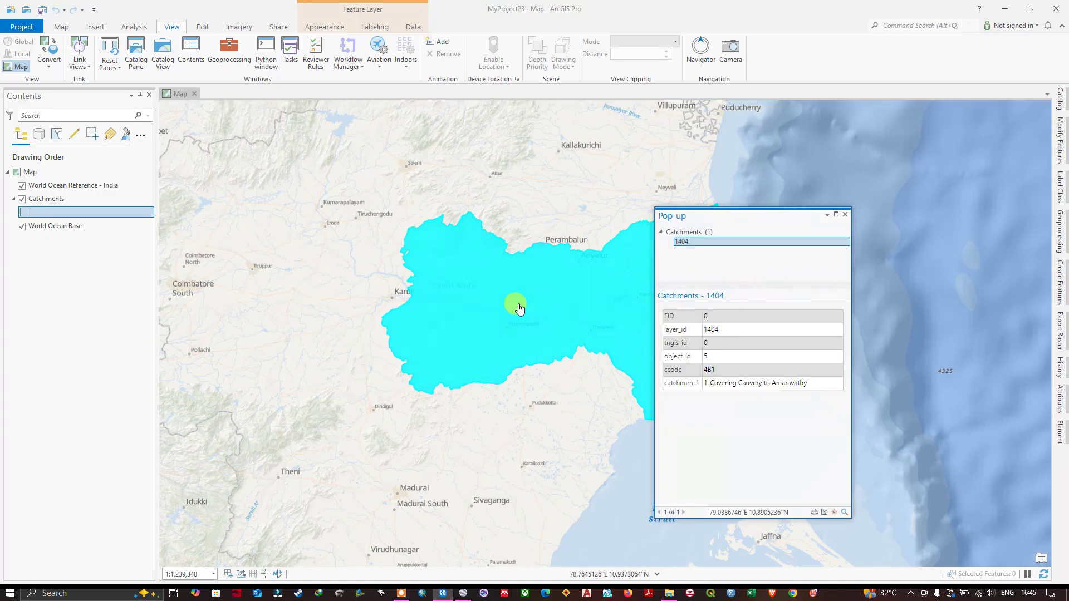
click(845, 214)
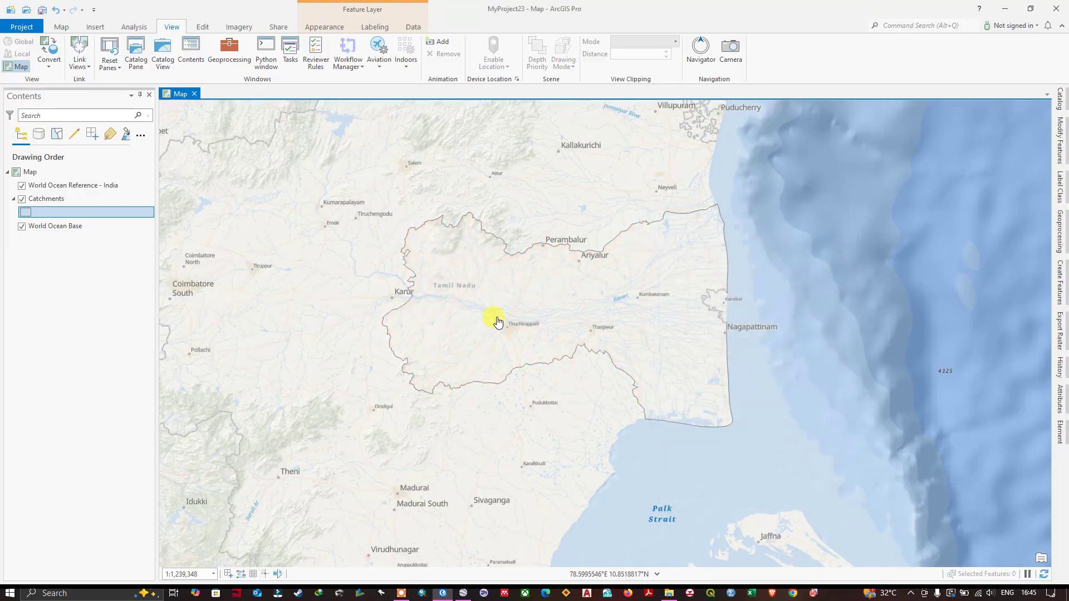
click(525, 301)
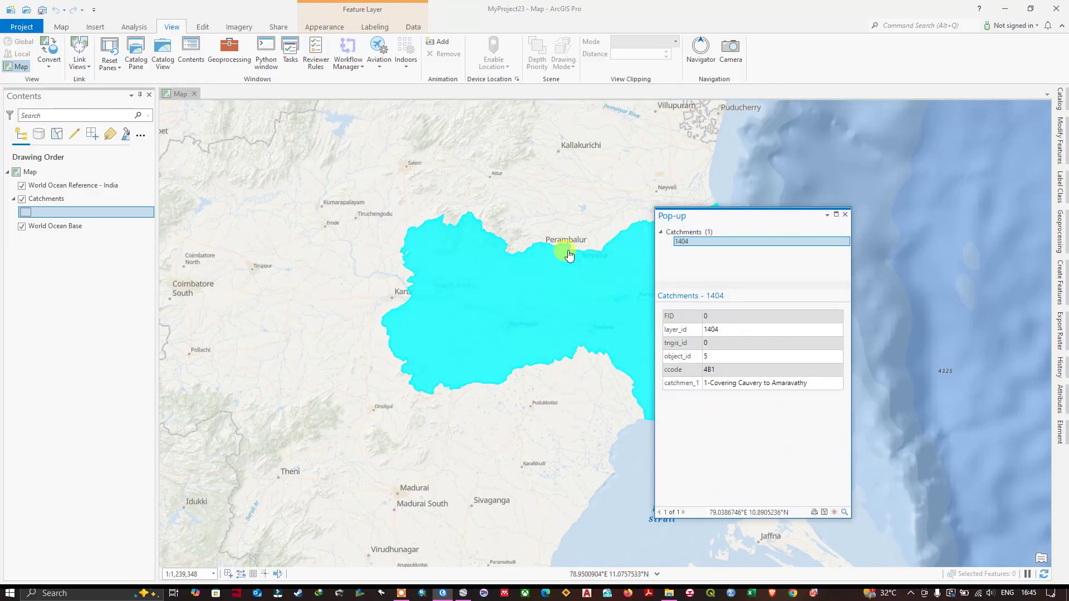
click(846, 214)
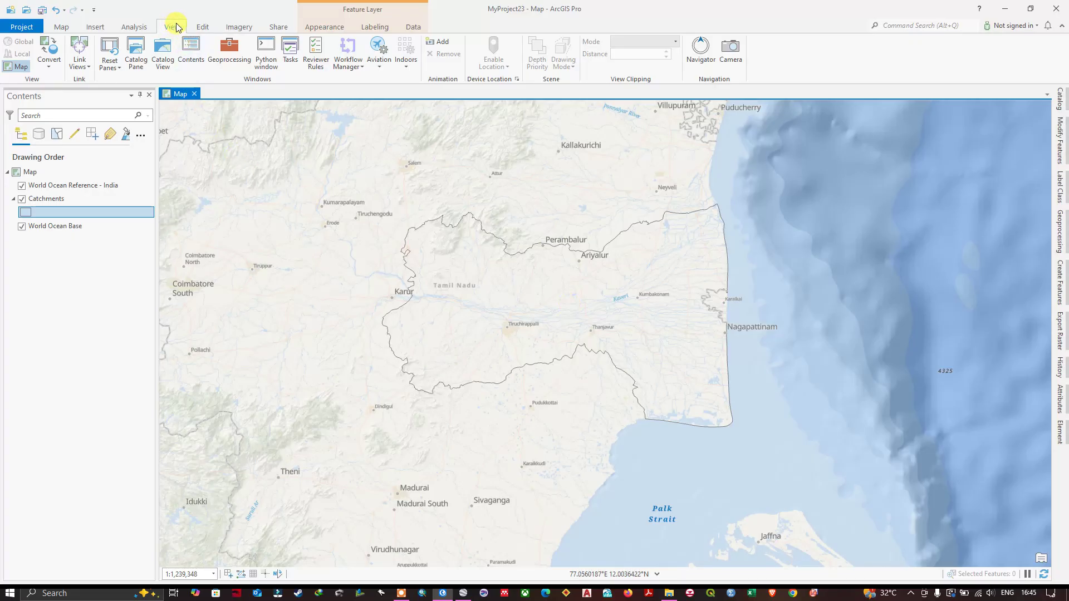
Step: Open the Geoprocessing pane and select Layer To KML under Conversion Tools > KML
click(234, 65)
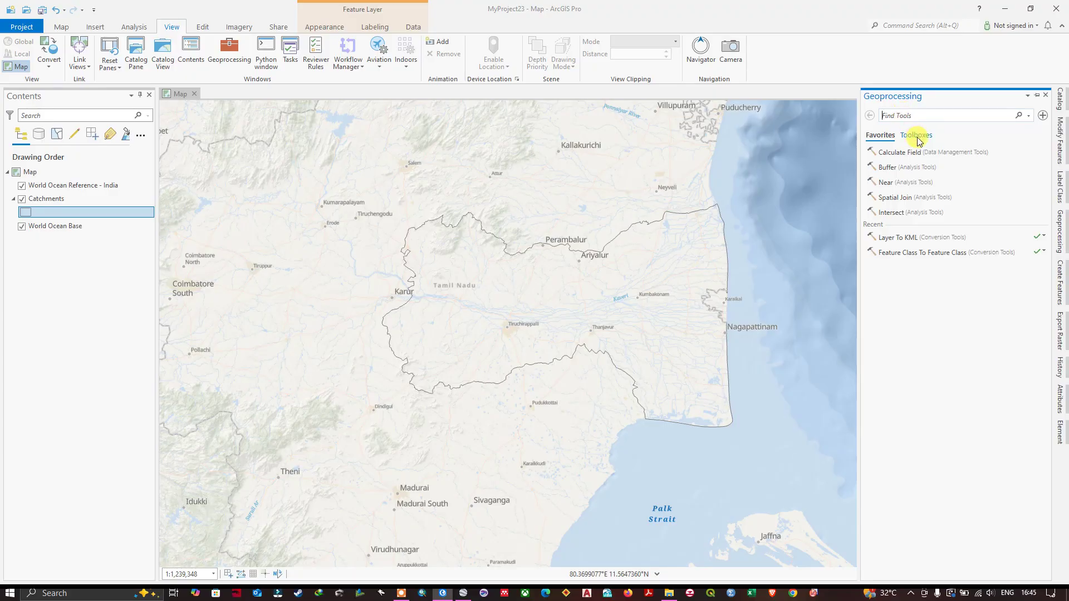
click(916, 136)
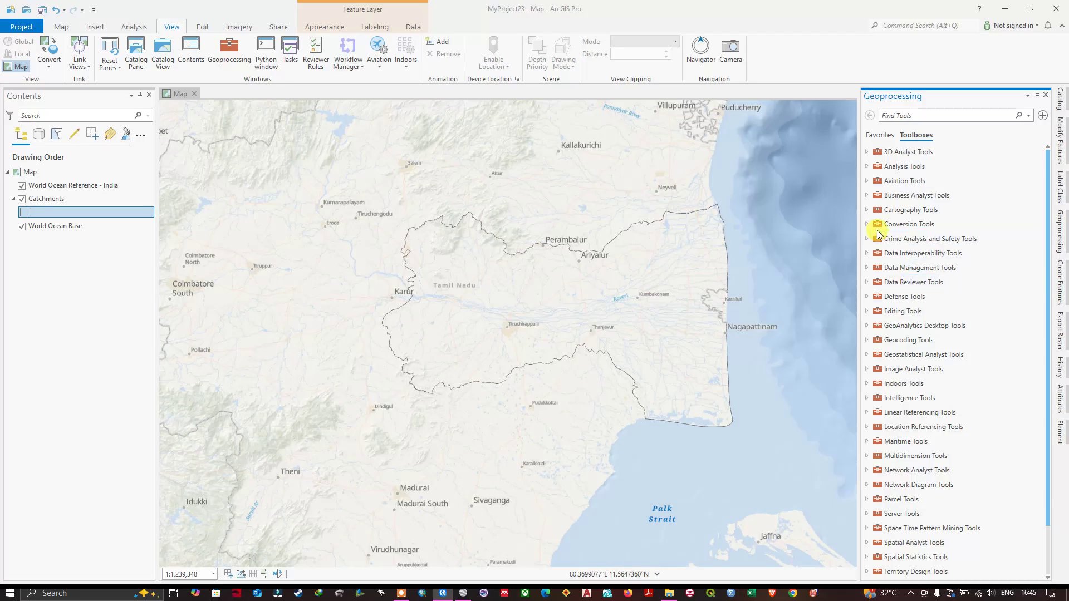
click(865, 224)
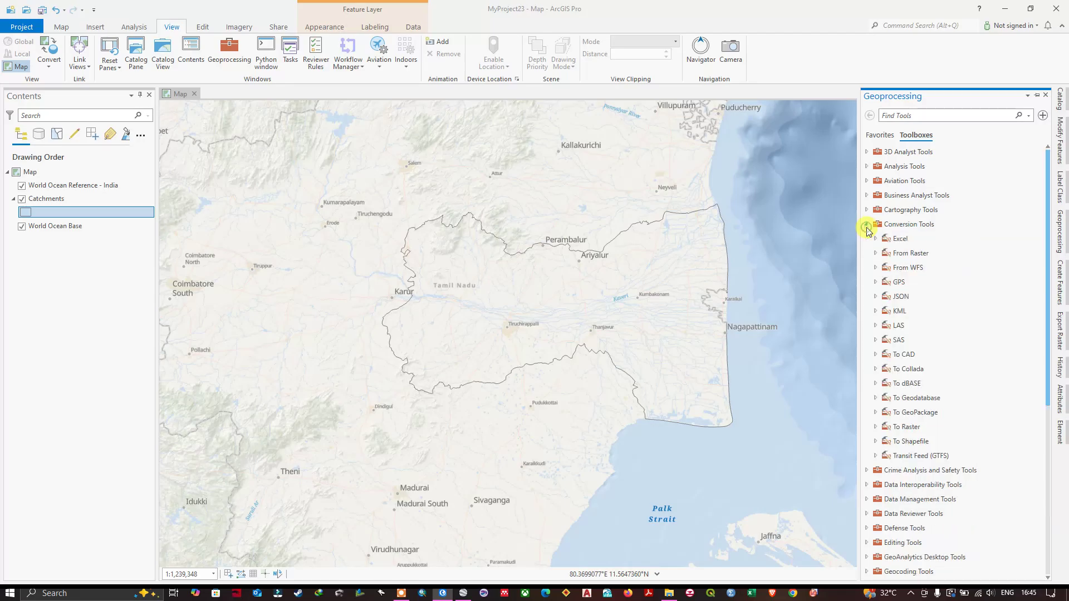
click(876, 310)
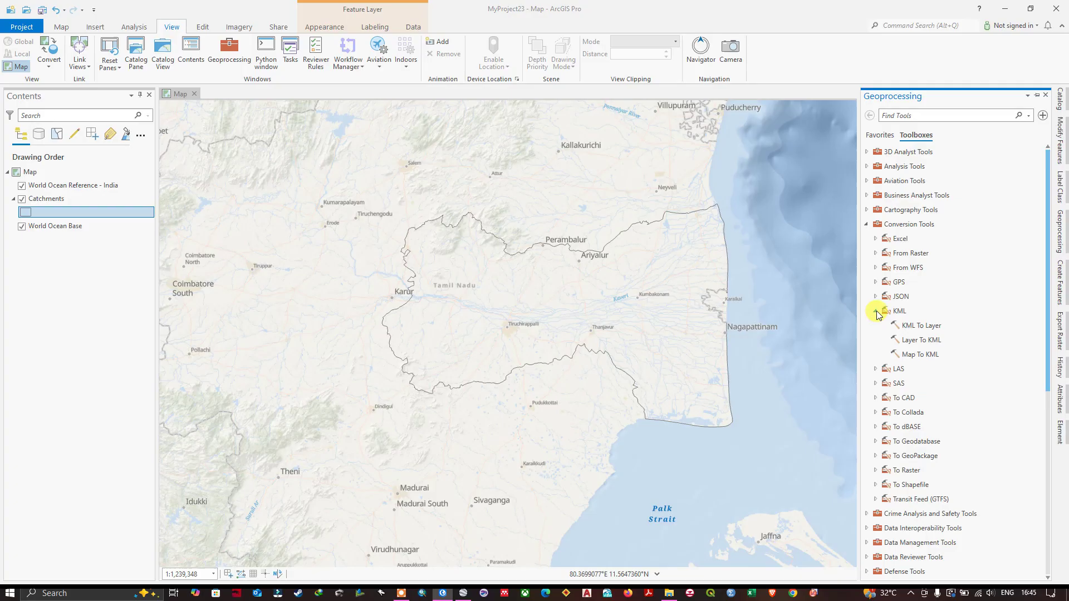
click(936, 341)
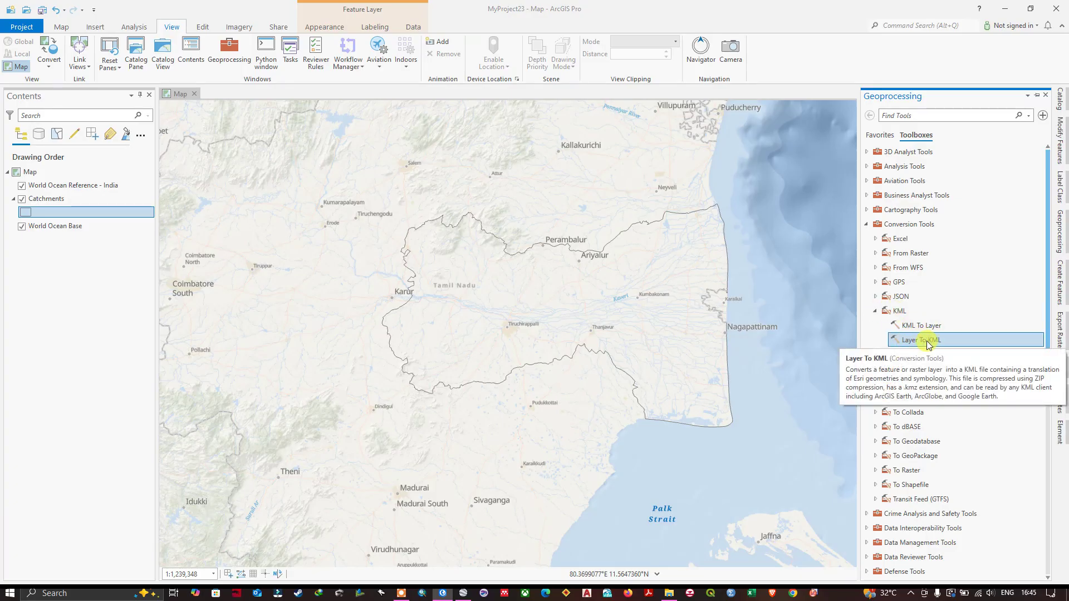
Step: Open the Layer To KML tool and choose Catchments as the input layer
double_click(927, 344)
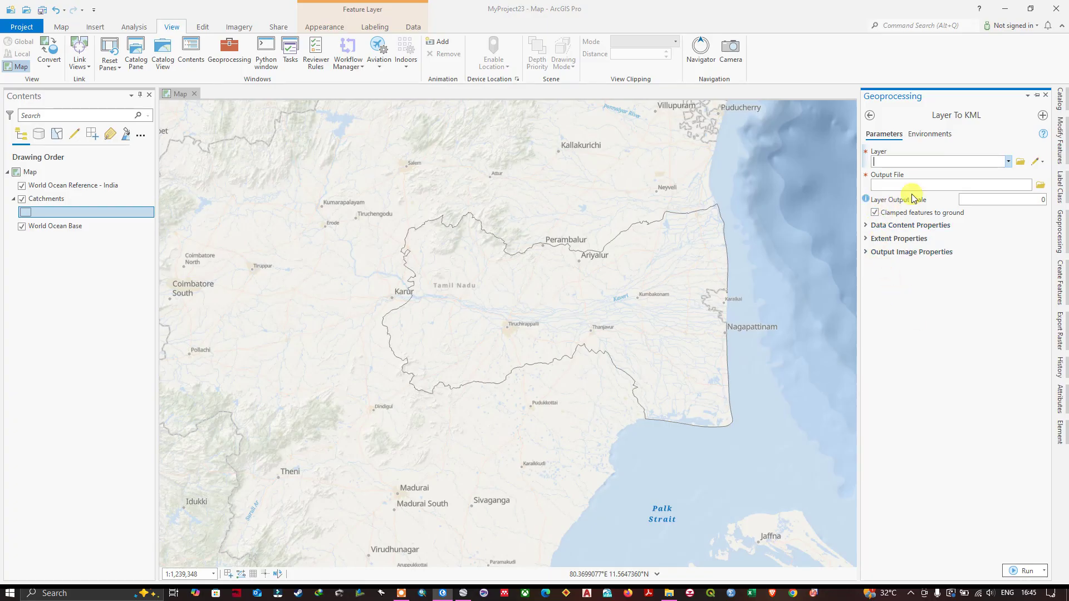
click(1008, 162)
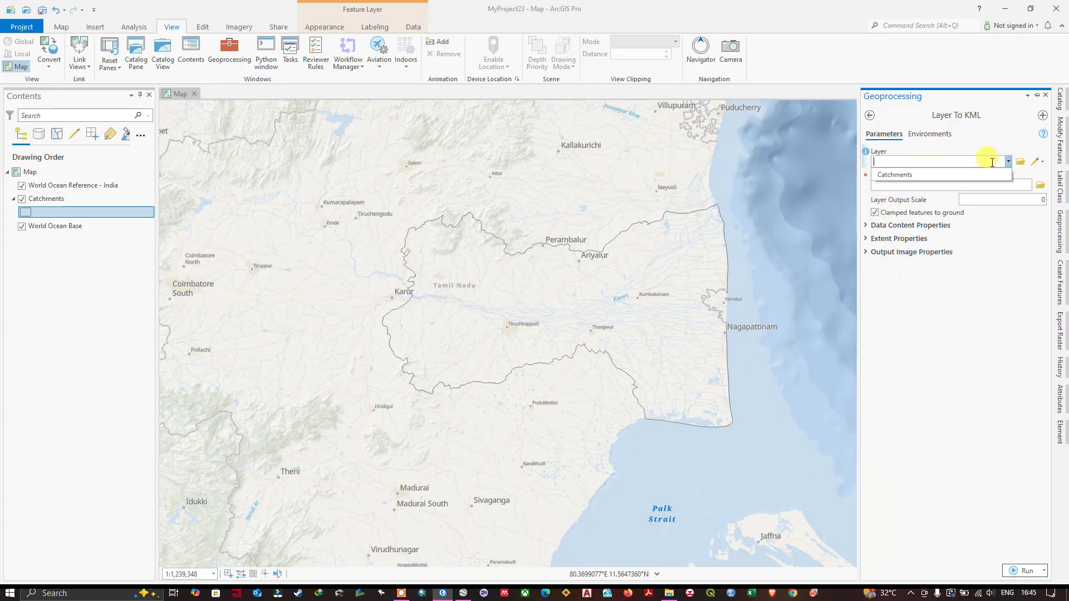
click(890, 174)
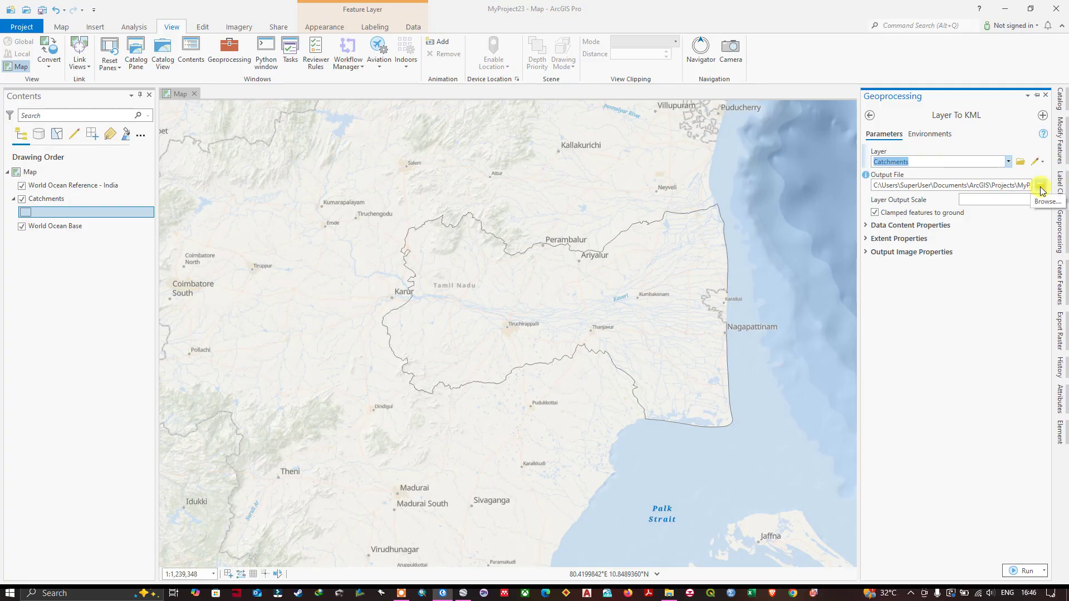
Step: Set the output file to catchment.kmz in F:\ArcGIS_Pro
click(1042, 191)
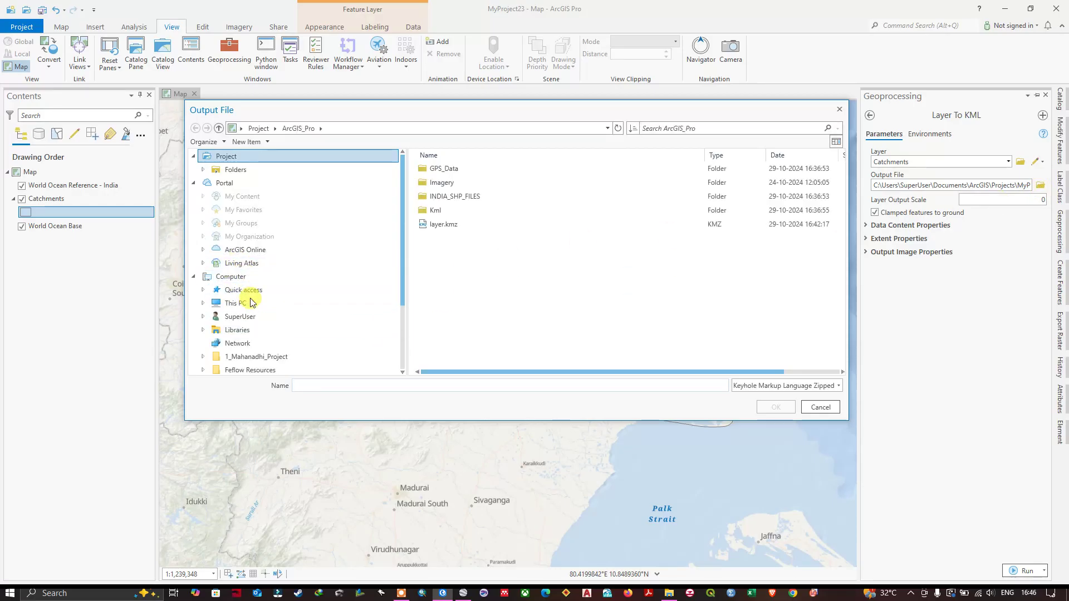
click(236, 303)
click(485, 309)
double_click(485, 309)
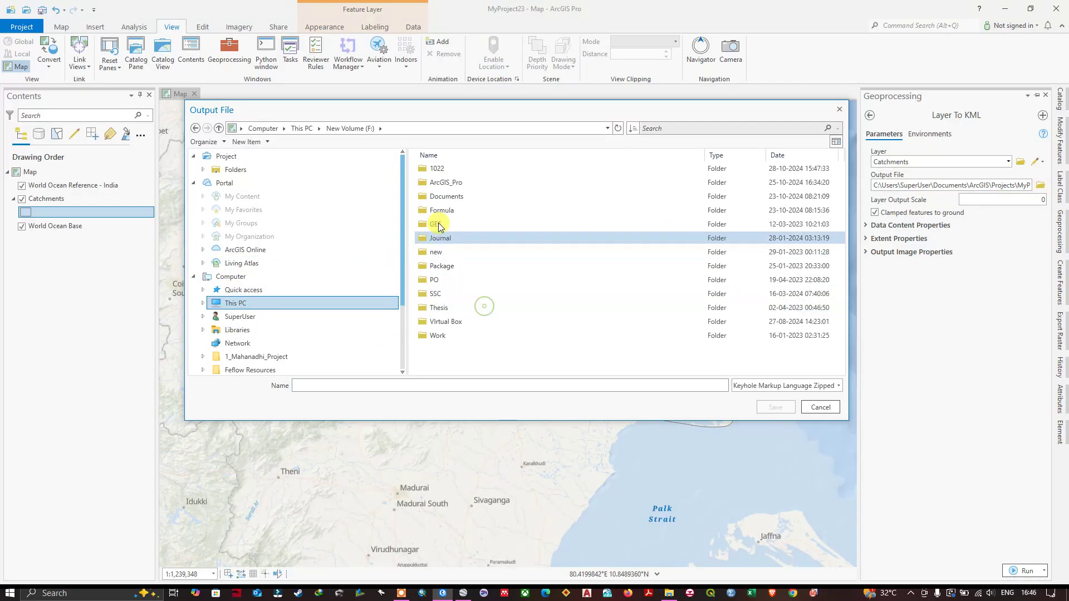
double_click(459, 181)
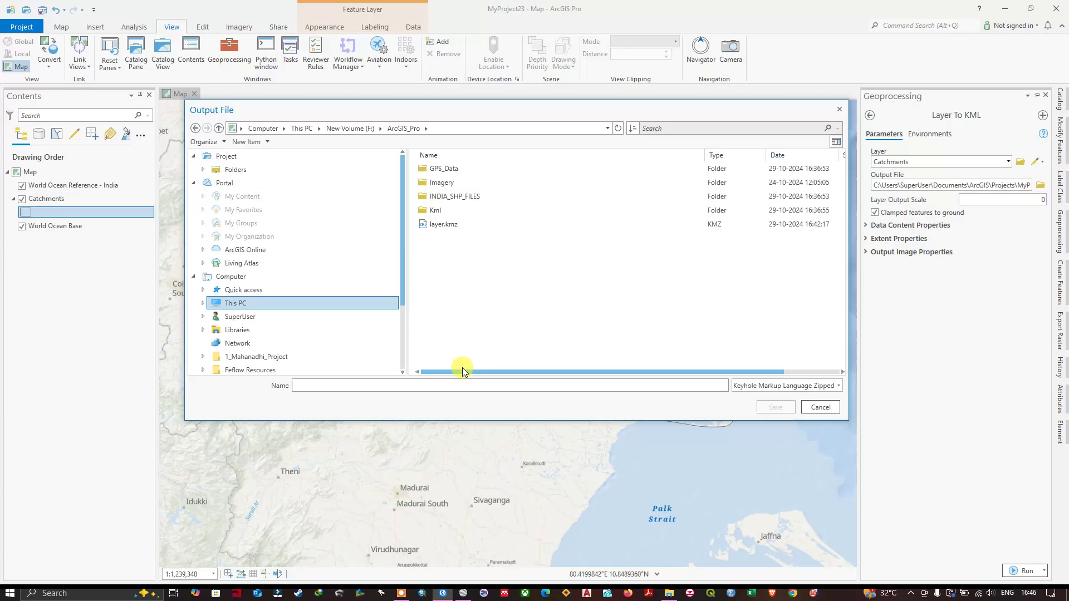
click(465, 385)
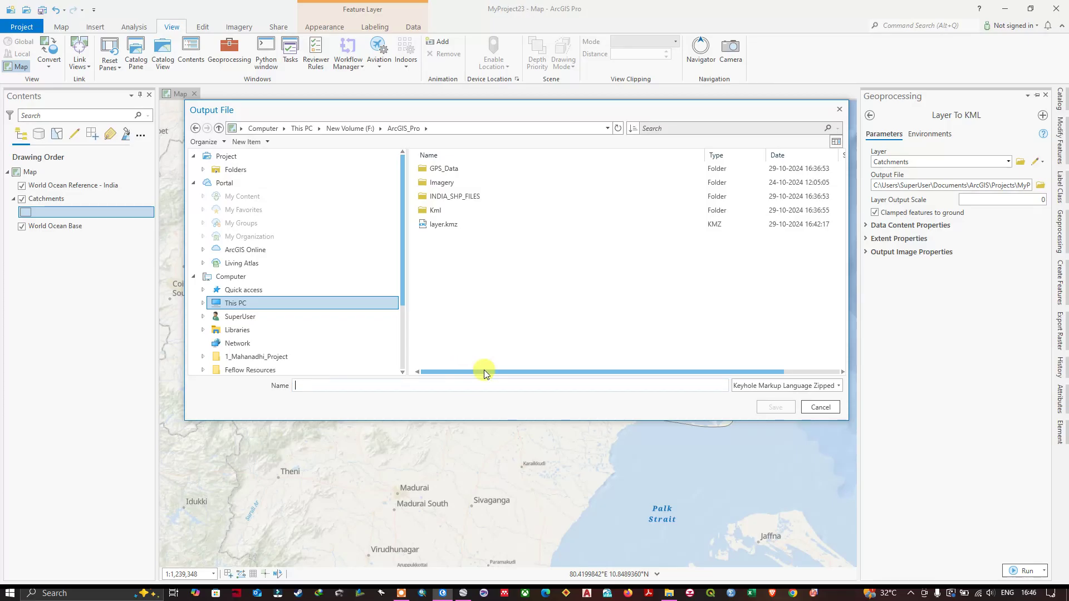
text(catch)
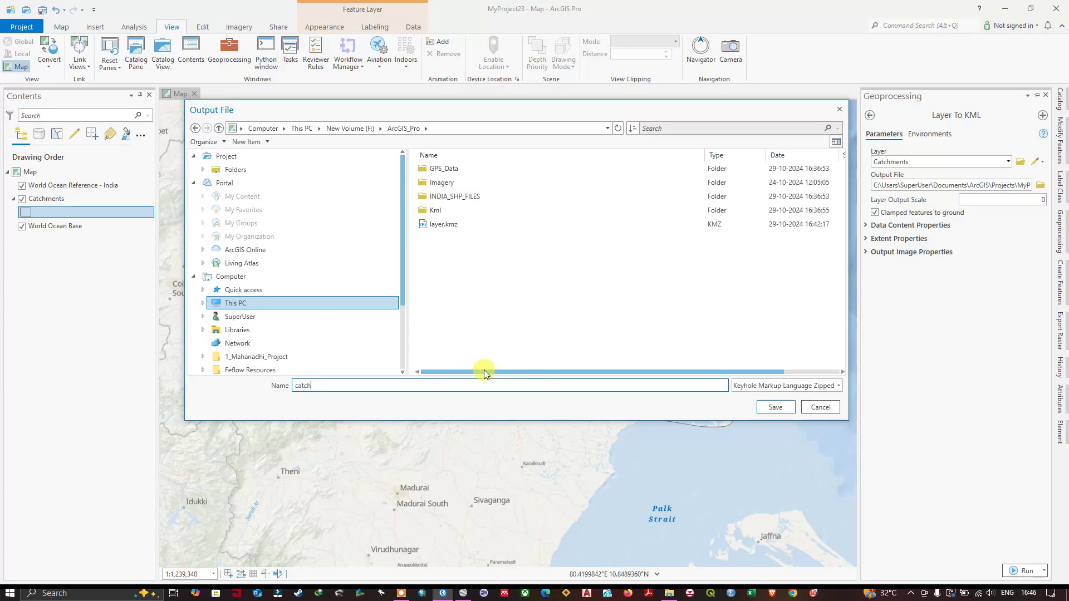
text(ment)
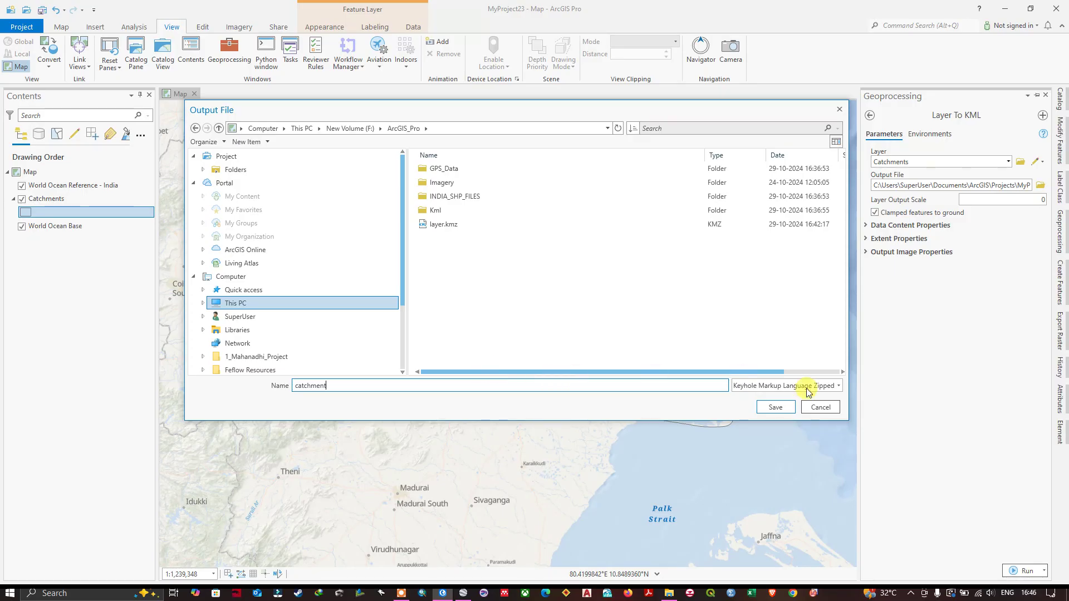
click(787, 405)
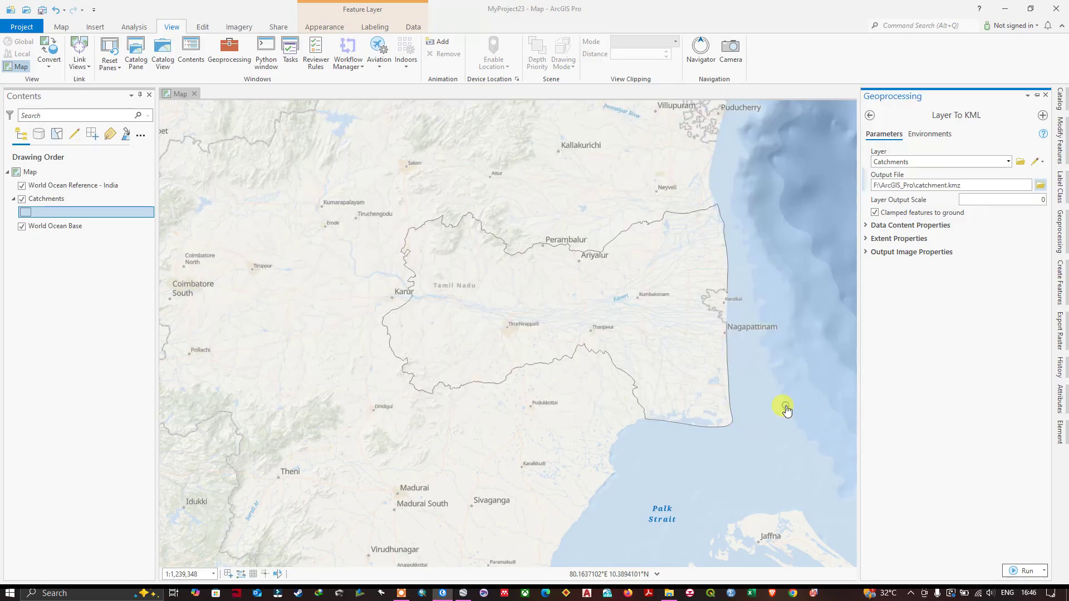
Step: Run Layer To KML, then bring the ArcGIS_Pro folder forward in File Explorer
click(1016, 573)
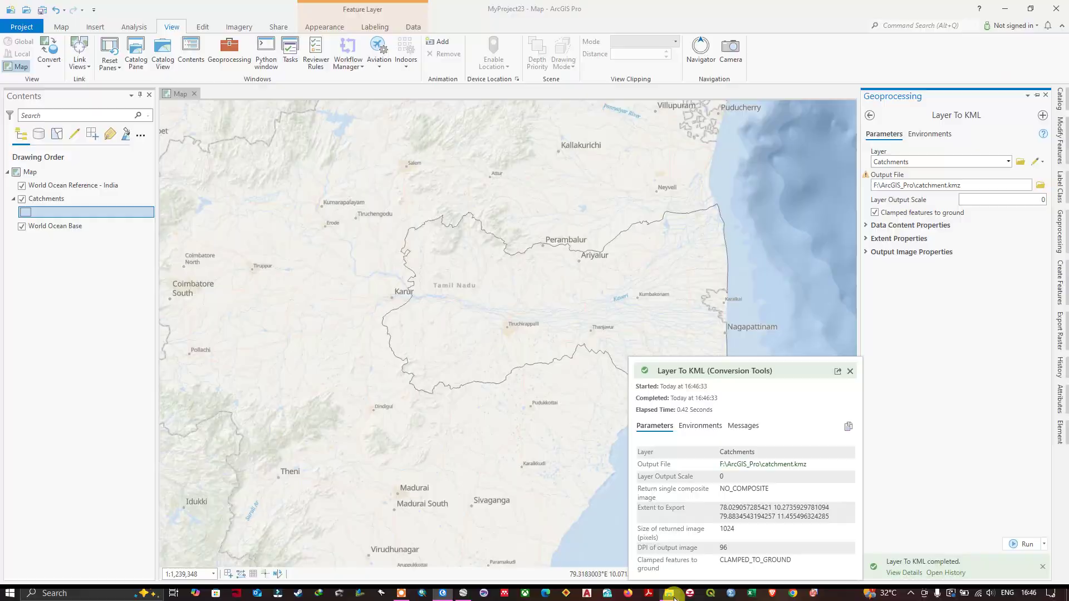
click(670, 594)
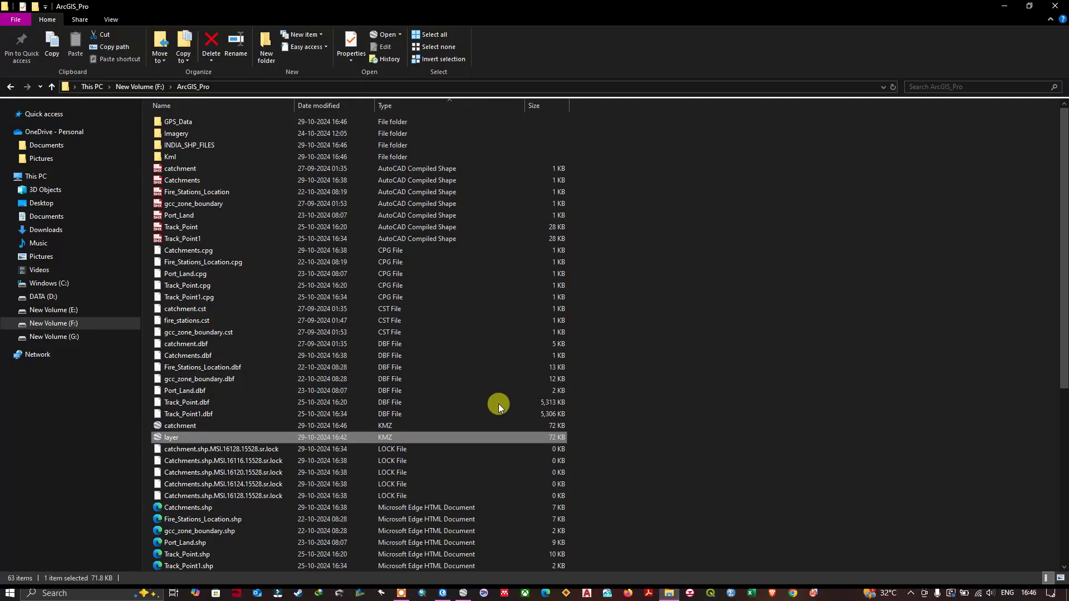
Step: Open catchment.kmz from the ArcGIS_Pro folder in Google Earth Pro
click(156, 425)
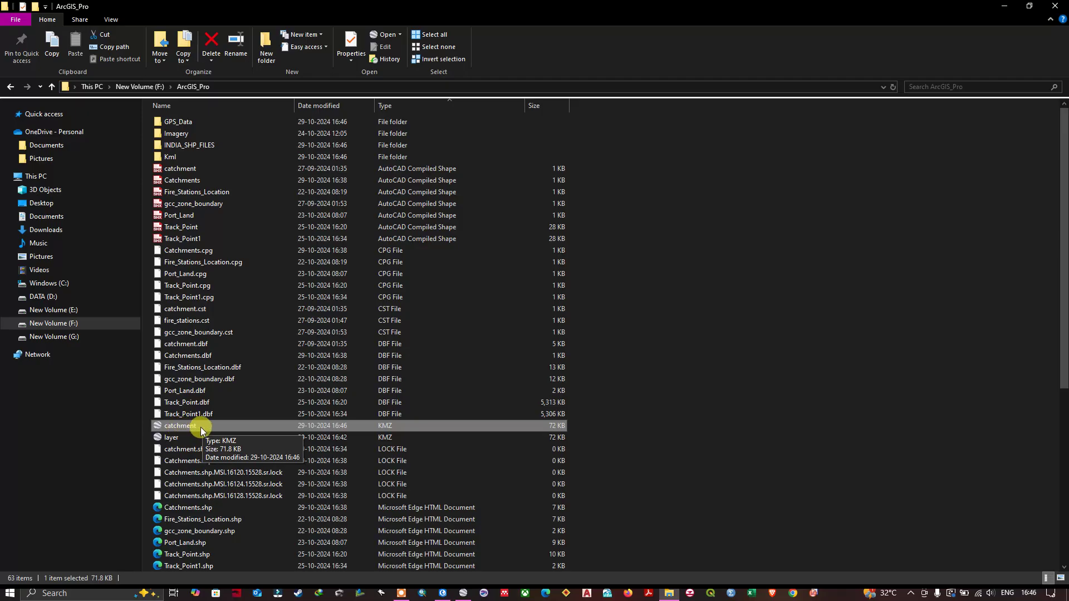
double_click(207, 431)
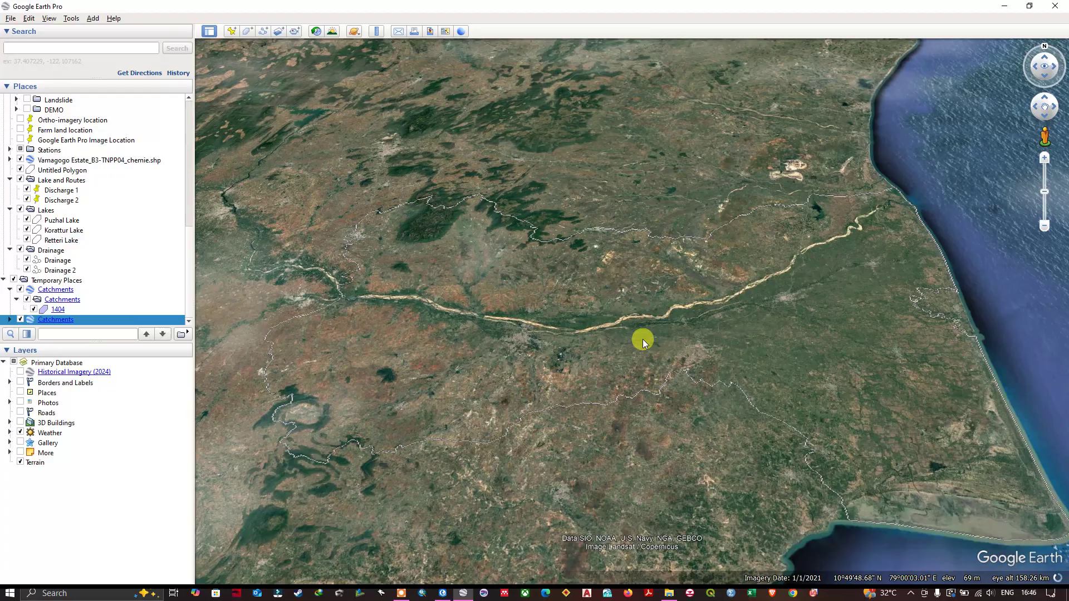
Step: Reset the view to top-down and expand Catchments to select polygon 1404
key(u)
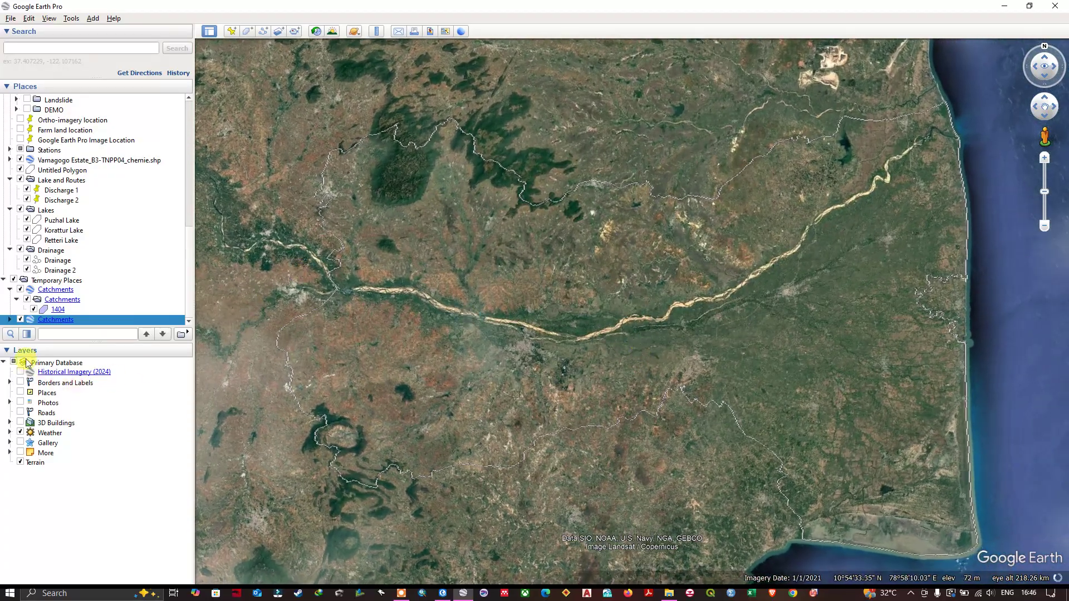
click(10, 319)
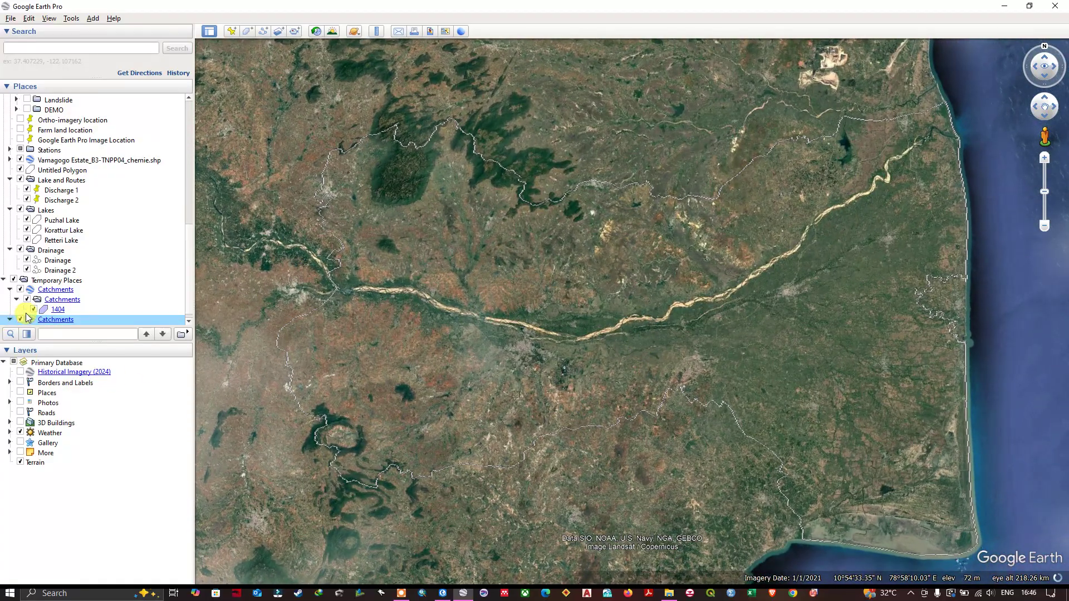
scroll(26, 318, down, 1)
scroll(37, 308, down, 1)
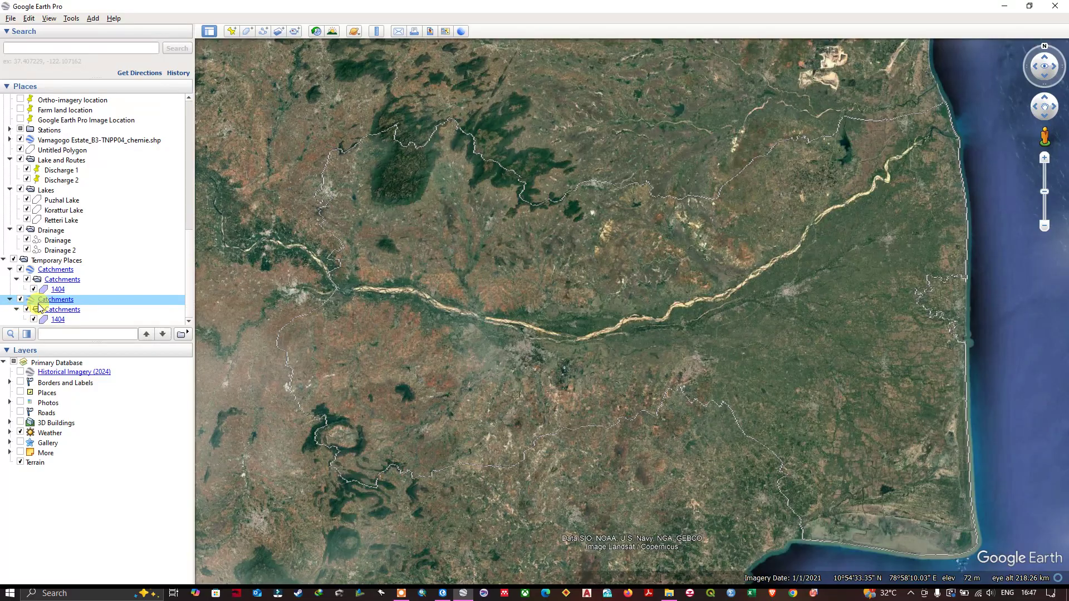
click(50, 318)
Step: Style polygon 1404 with a purple 2.0-width outline and 25% fill opacity
right_click(53, 319)
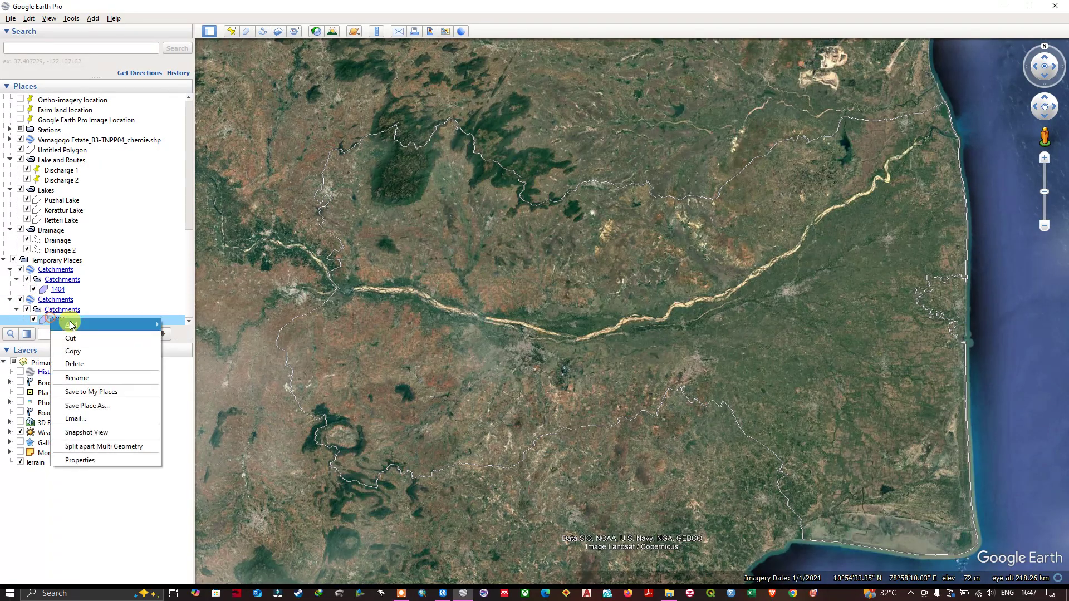
click(125, 460)
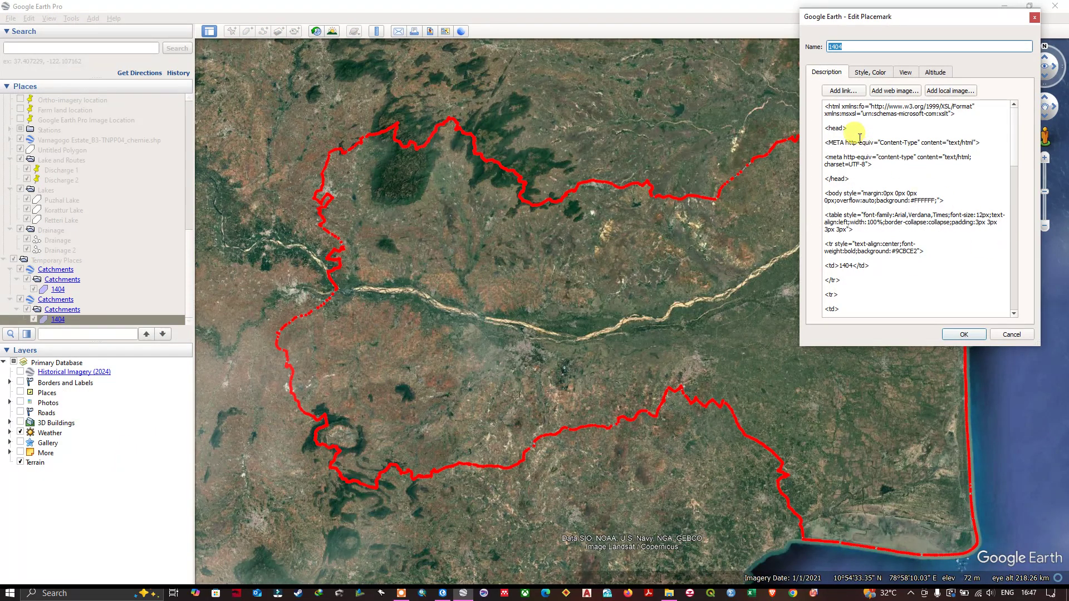
click(869, 71)
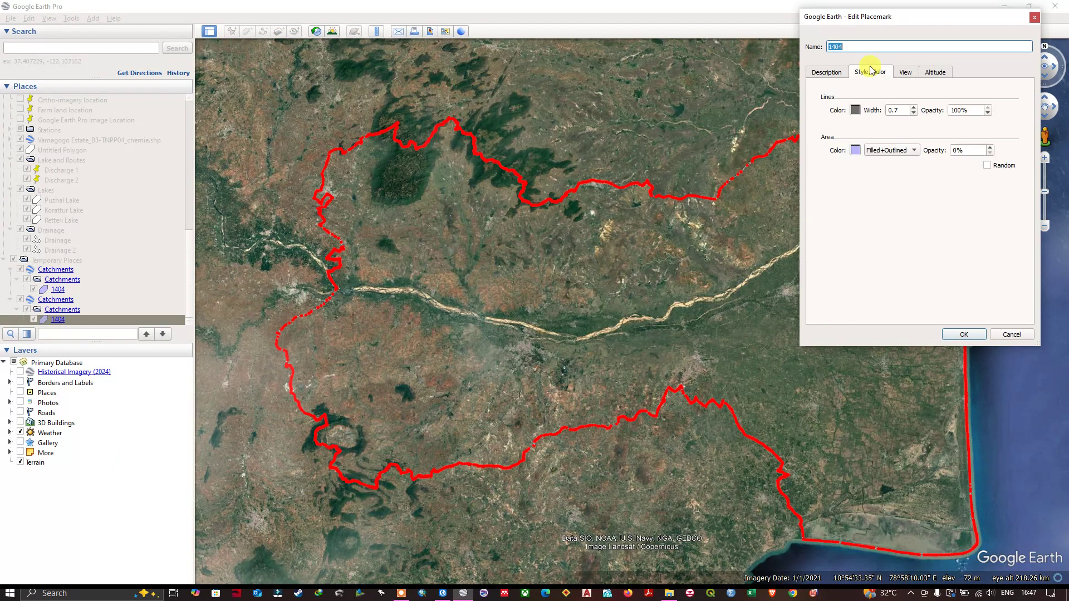
click(856, 111)
click(810, 116)
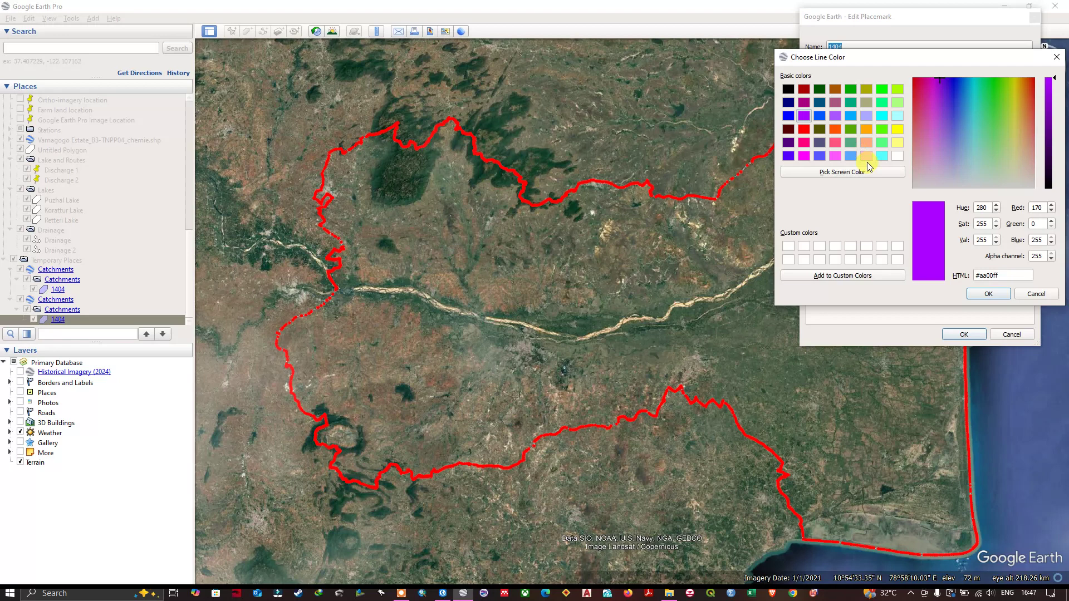
click(994, 293)
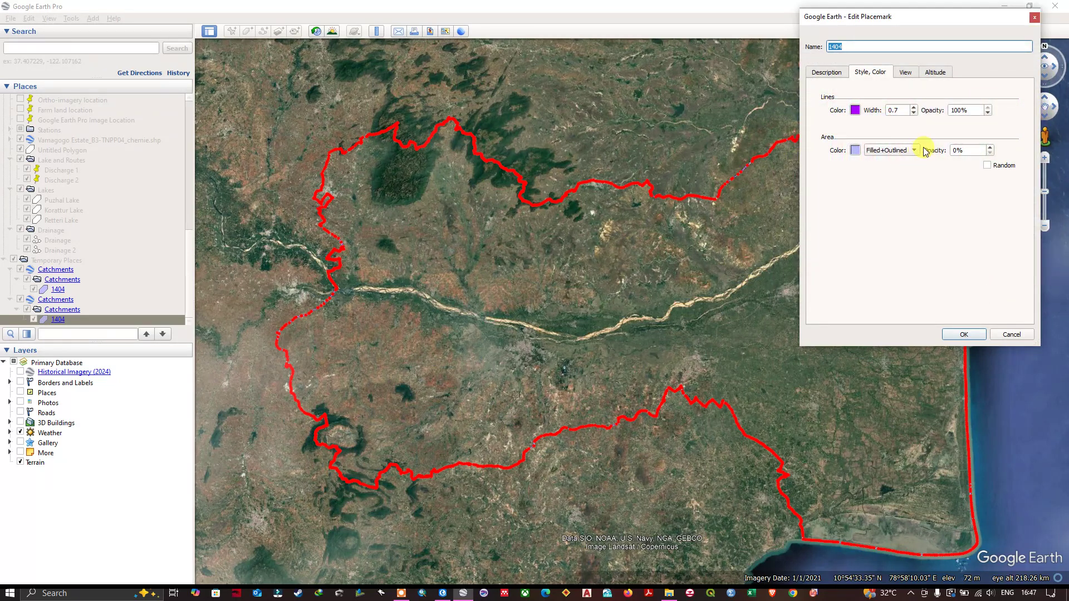
double_click(898, 112)
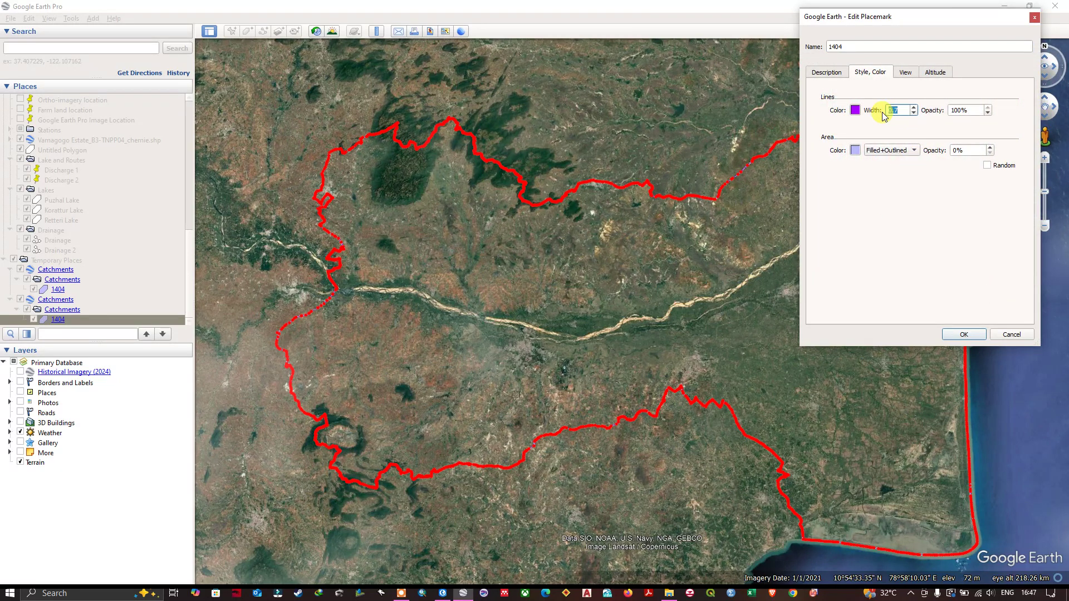
text(2)
click(855, 150)
drag(959, 147, 935, 146)
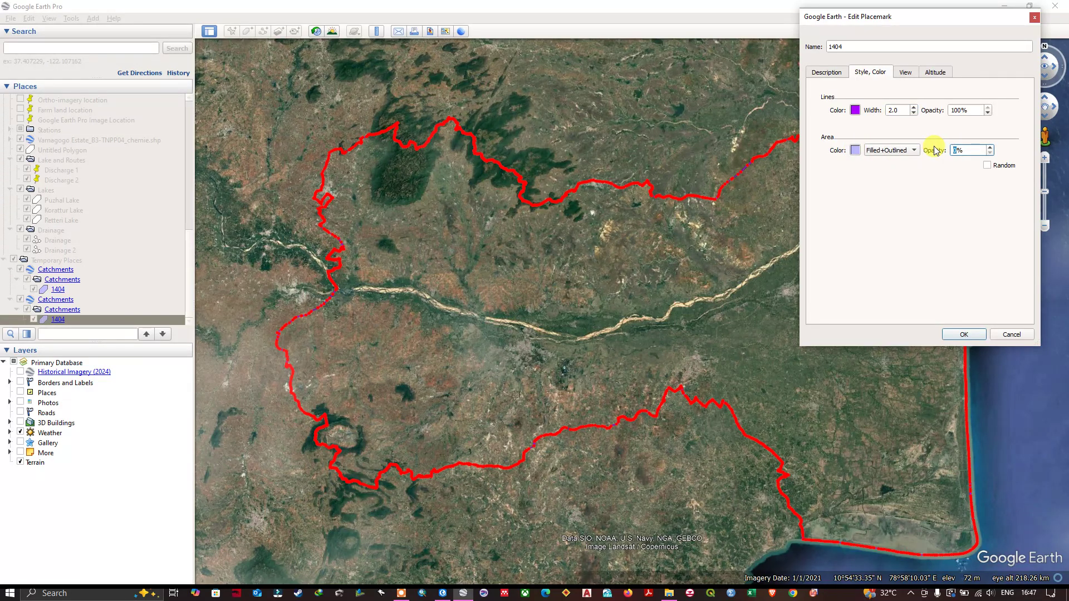
text(25)
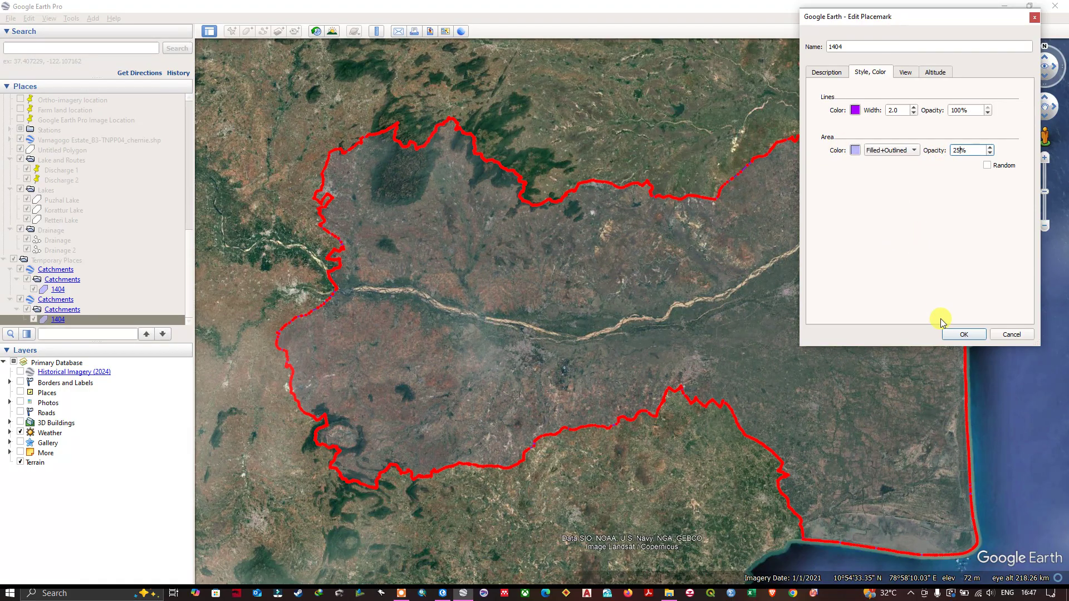
click(961, 336)
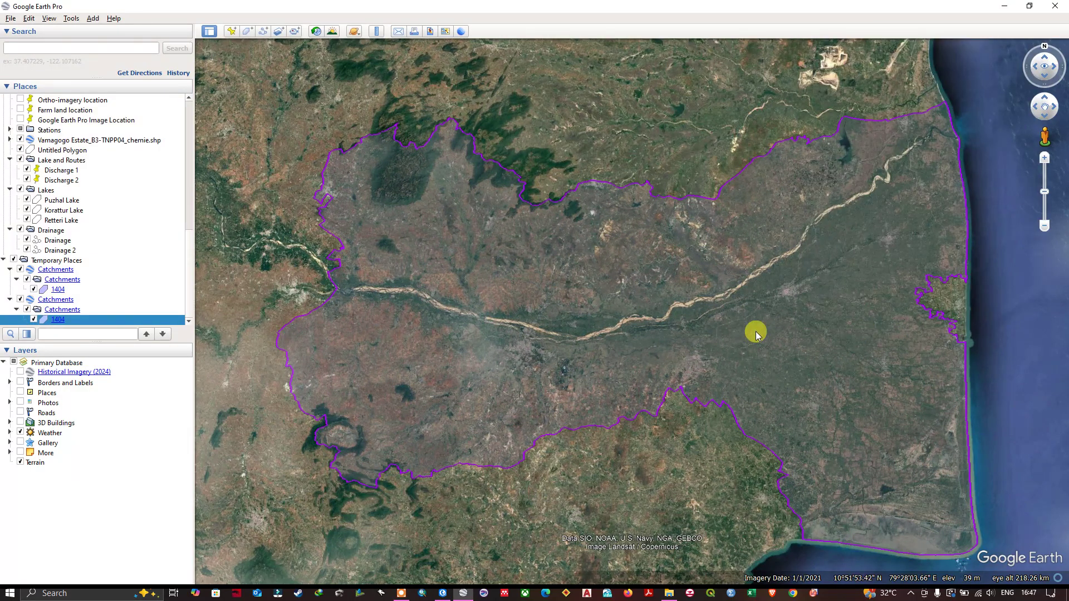
scroll(631, 361, down, 1)
scroll(631, 361, down, 1)
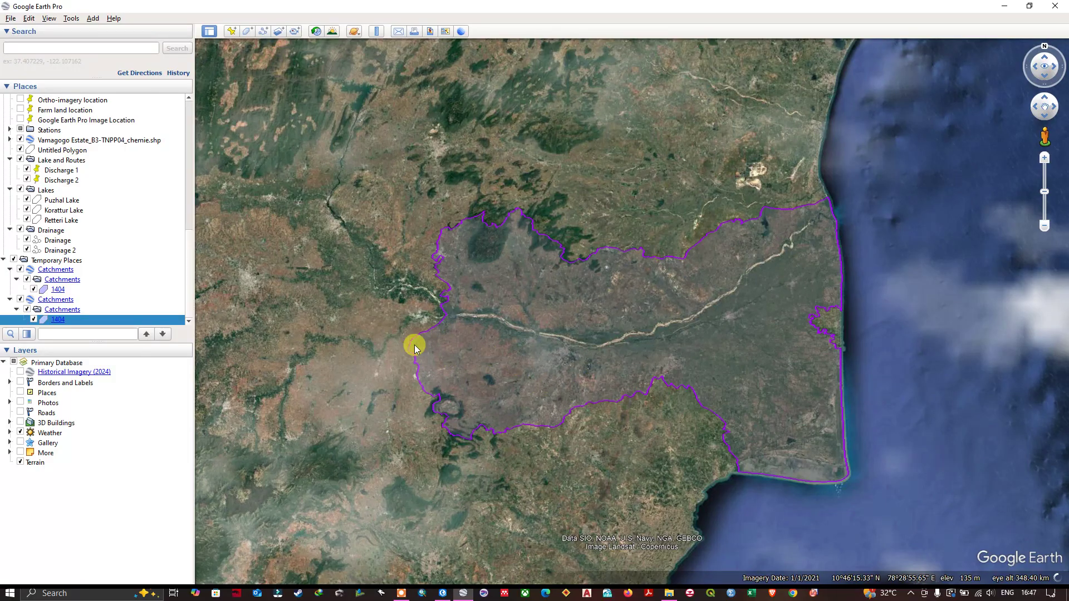
Step: Change polygon 1404's outline colour to yellow in its Style, Color properties
right_click(82, 323)
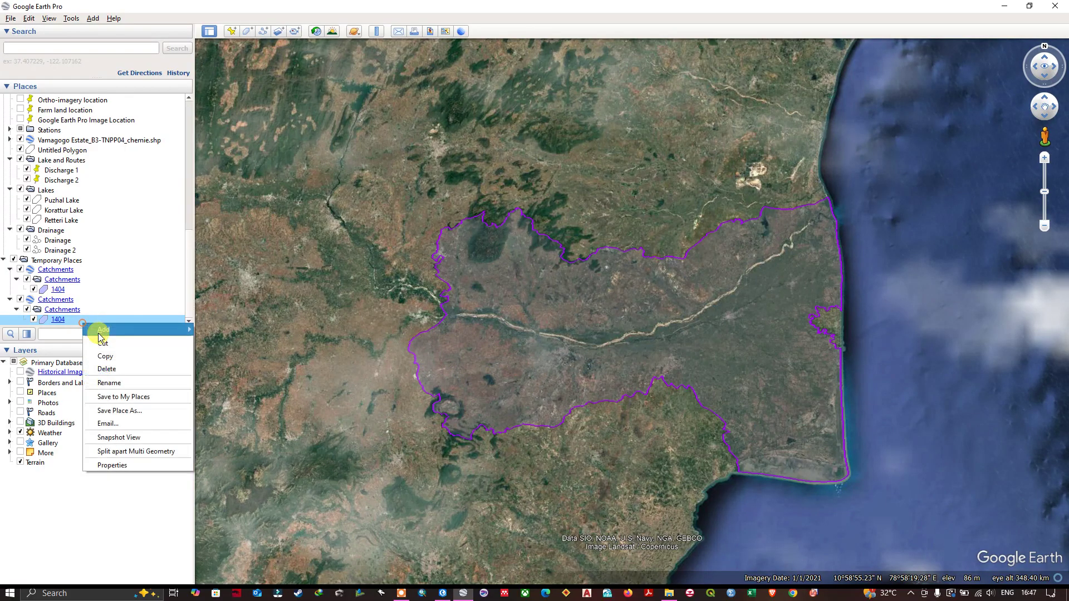
click(118, 464)
click(884, 70)
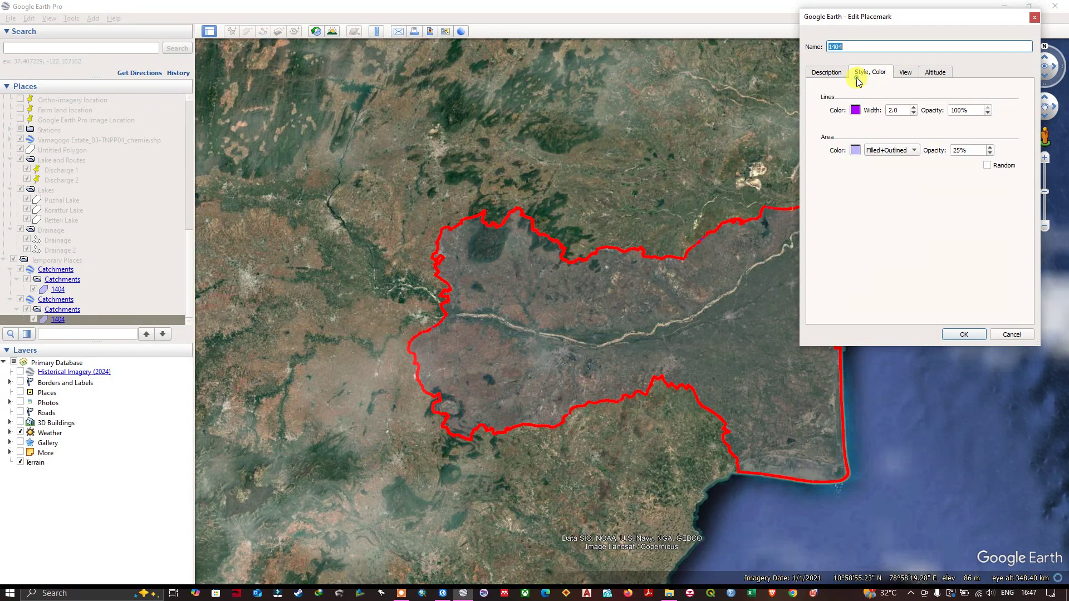
click(854, 109)
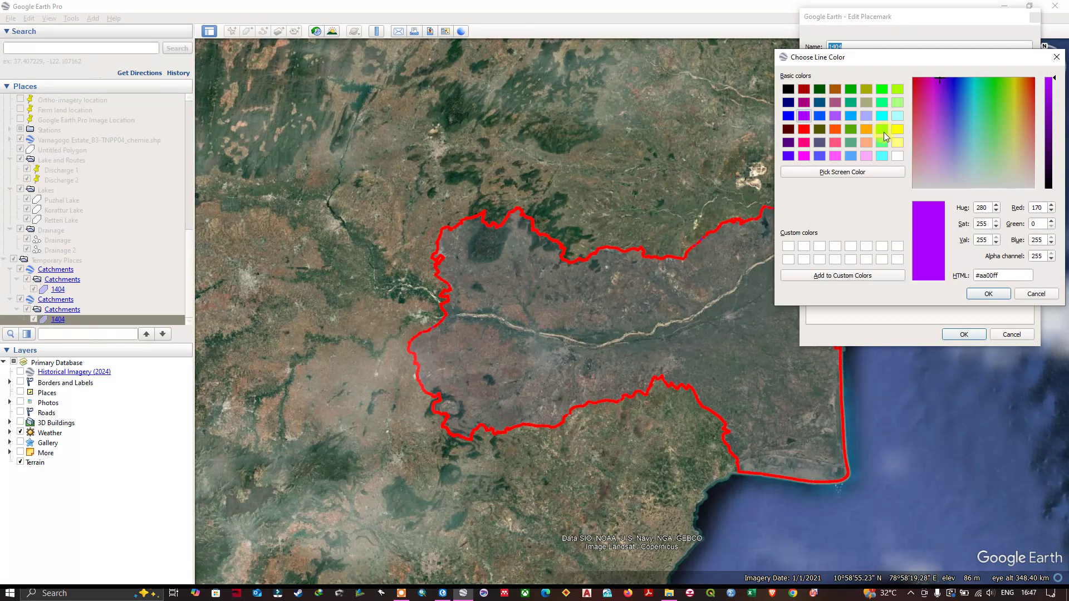
click(896, 129)
click(988, 293)
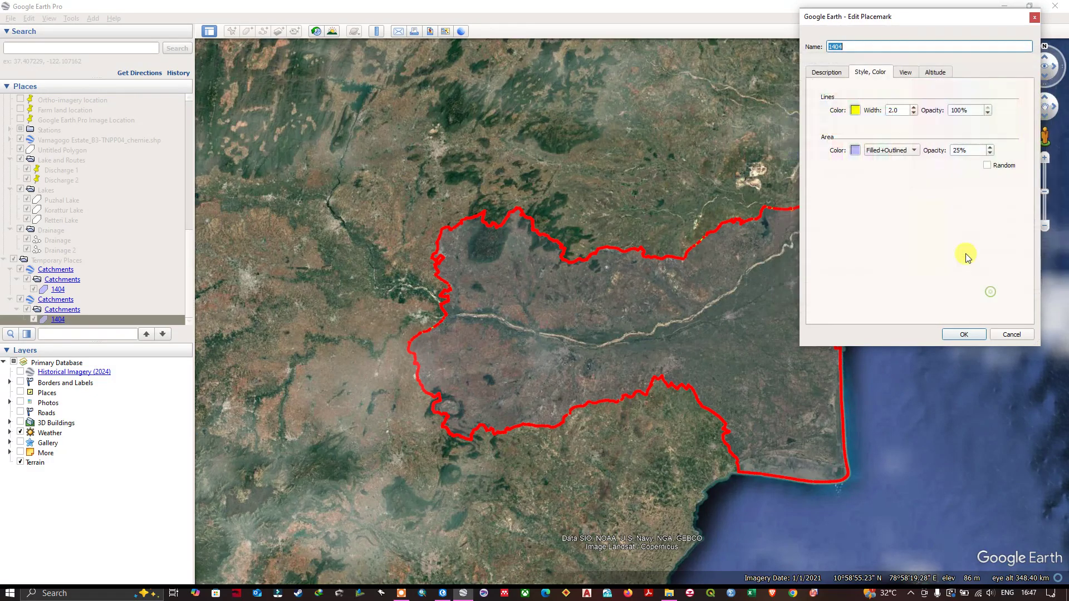
click(964, 334)
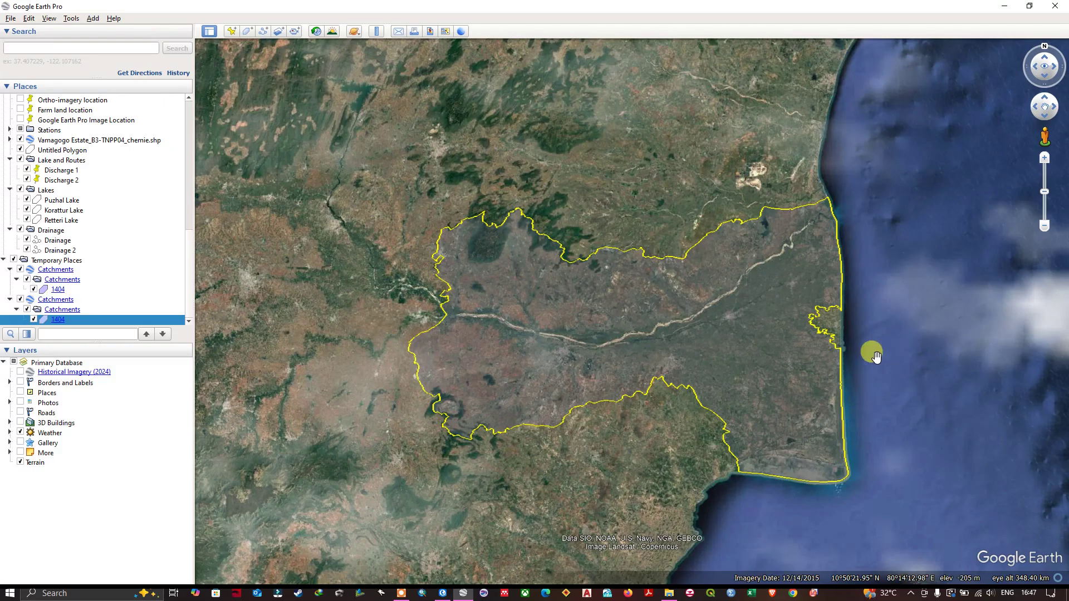